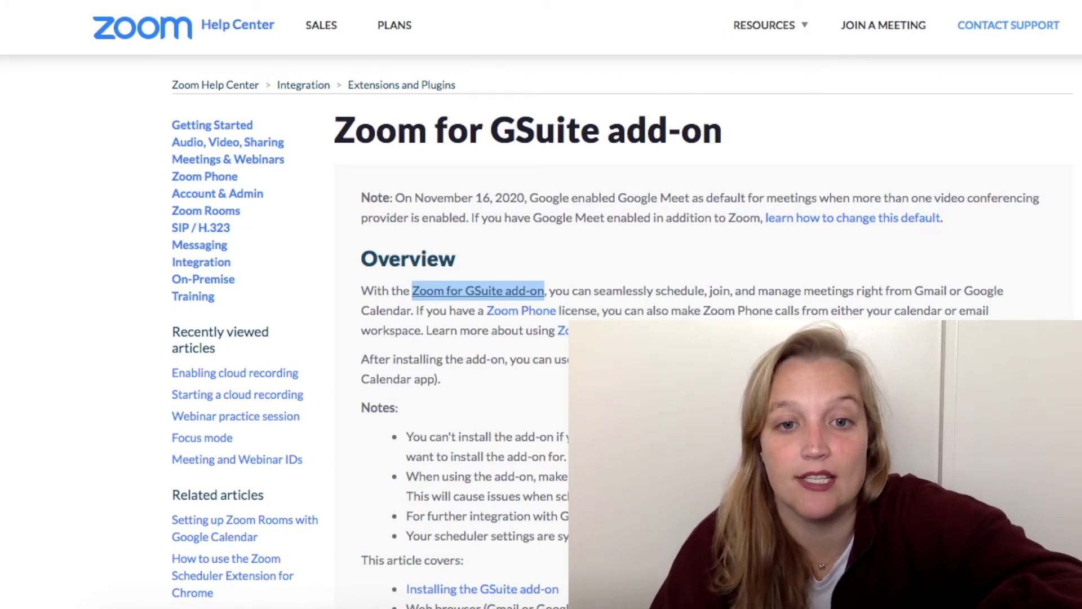
Step: Scroll through the overview of the Zoom for GSuite add-on help article
scroll(605, 332, "down", 5)
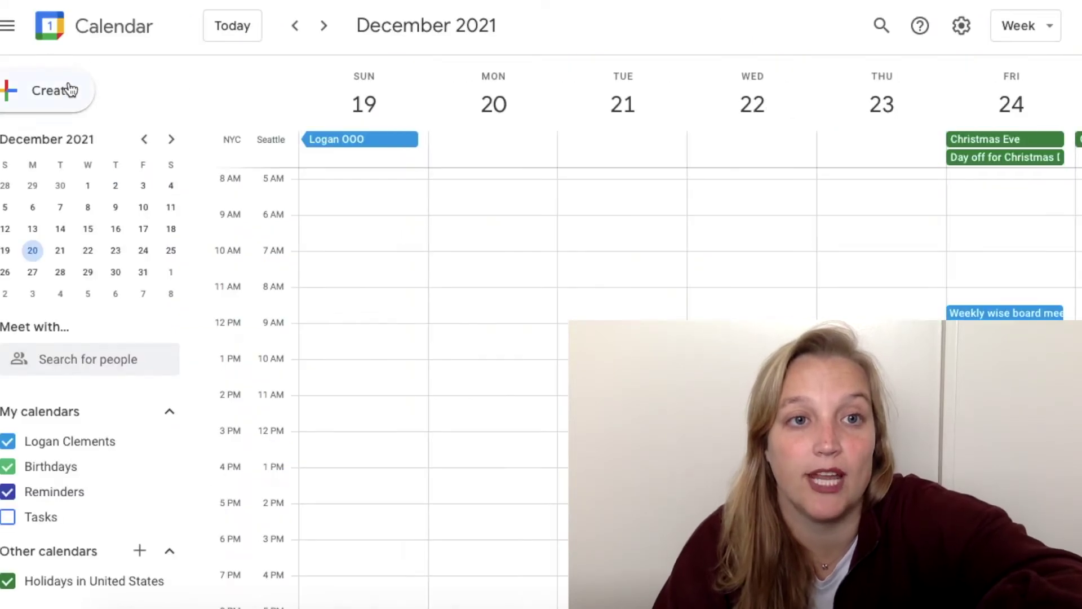
Step: Create a new event at 11:00am on Monday, December 20, and open its full editor
left_click(63, 92)
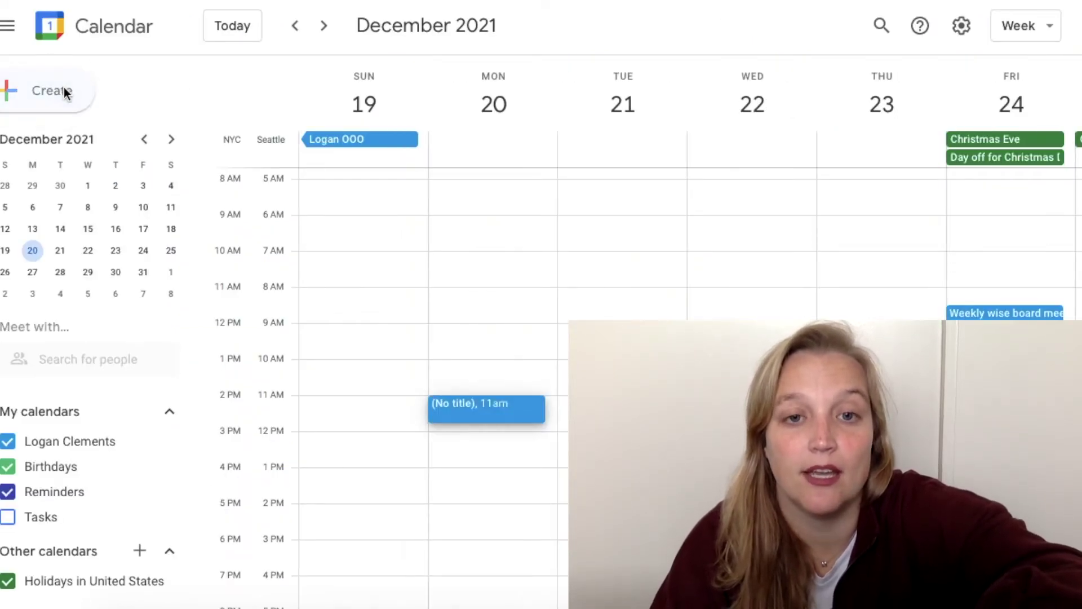
left_click(491, 403)
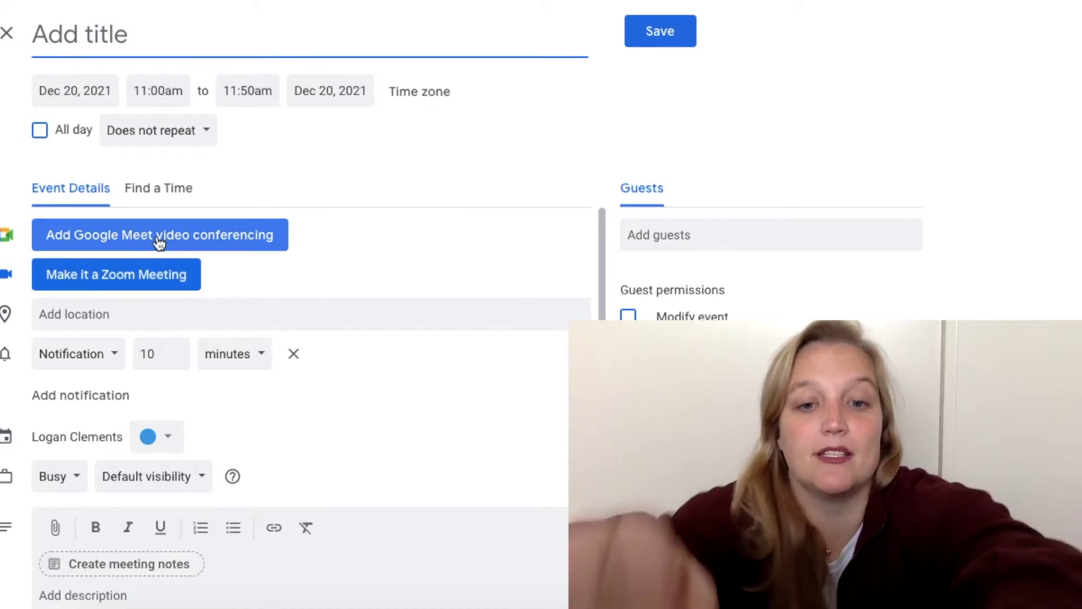
Step: Title the event 'TEST MEETING', attach a Zoom meeting with dial-in details, and save it
type("TEST MEETING")
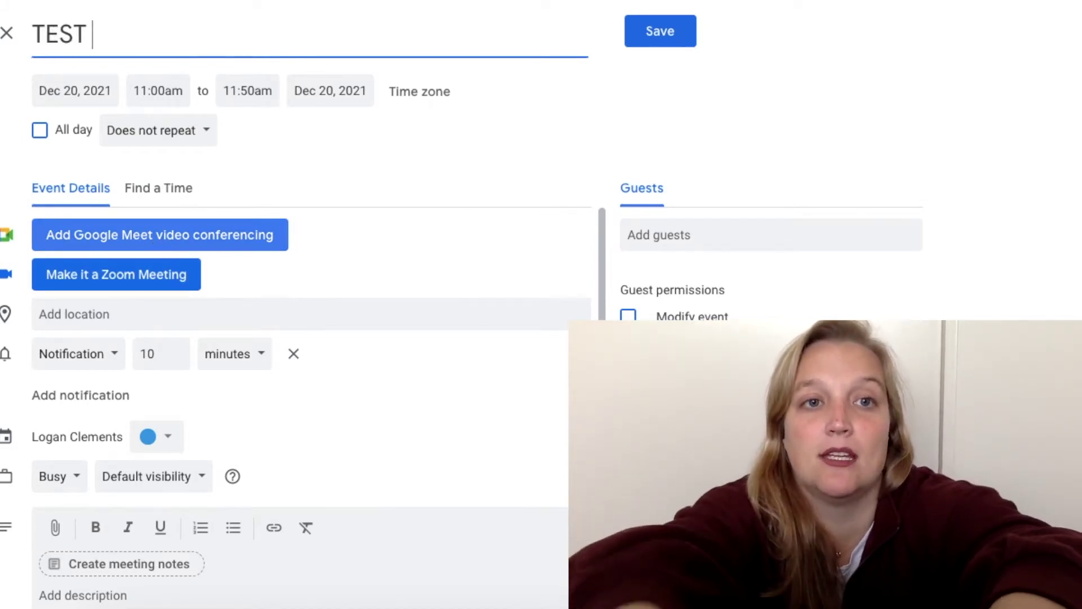
left_click(135, 277)
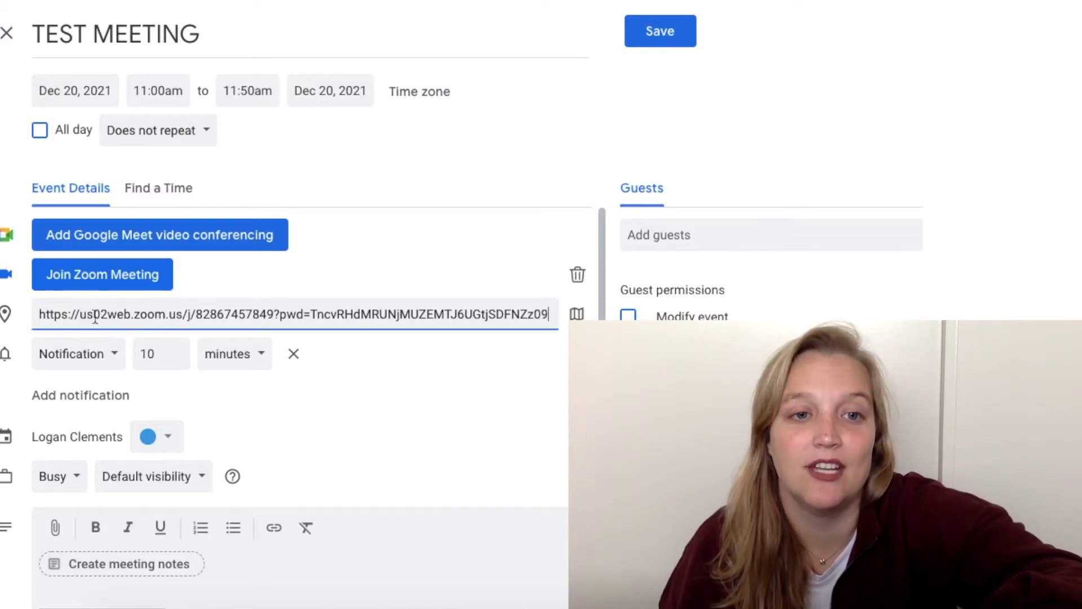
scroll(196, 417, "down", 5)
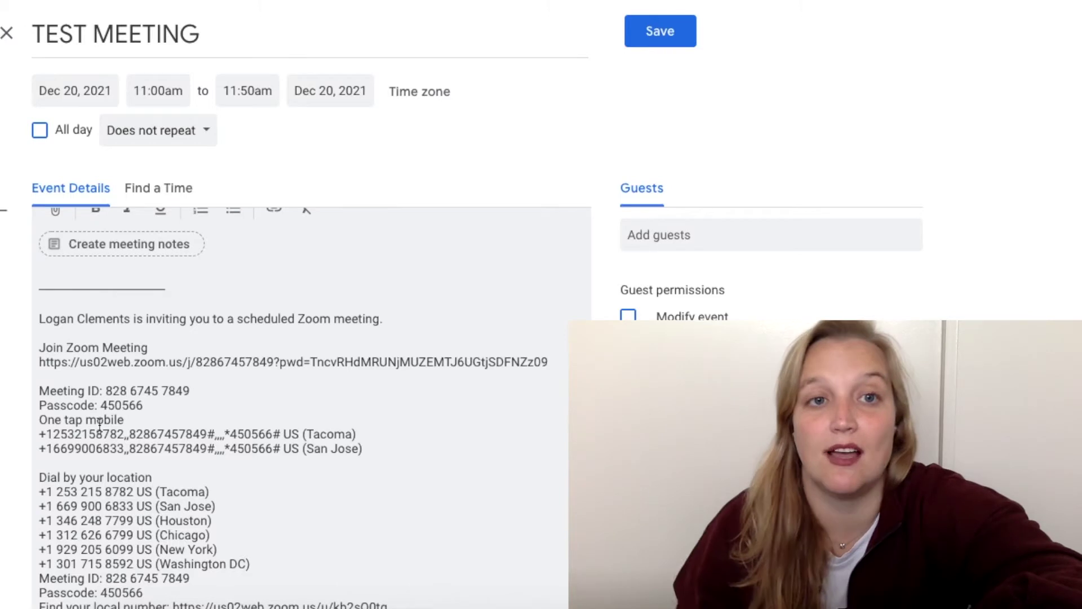
scroll(100, 426, "up", 4)
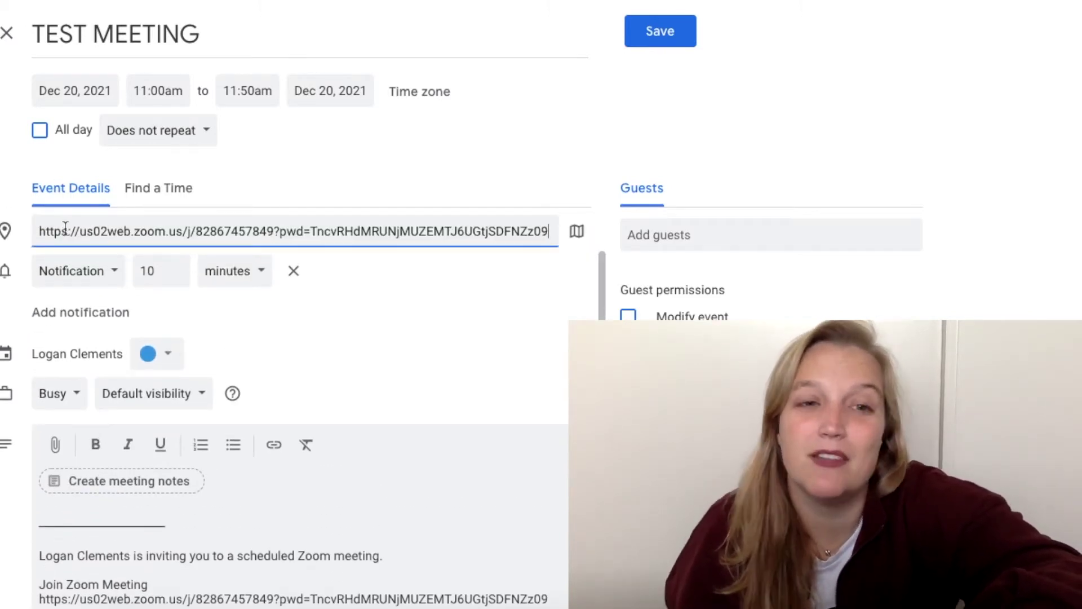
scroll(141, 368, "down", 2)
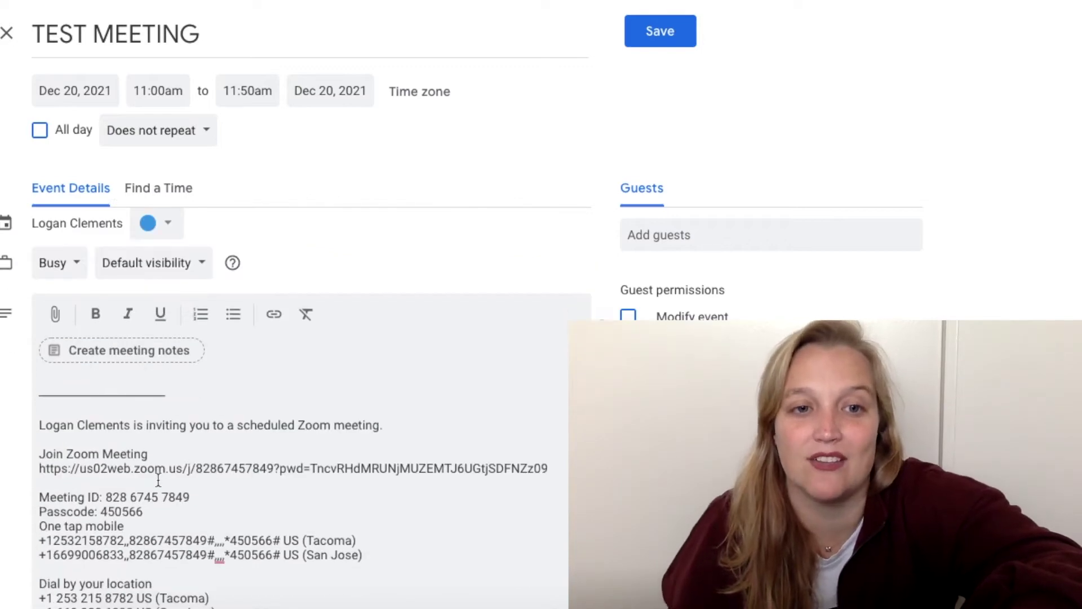
scroll(159, 480, "down", 2)
scroll(158, 480, "down", 1)
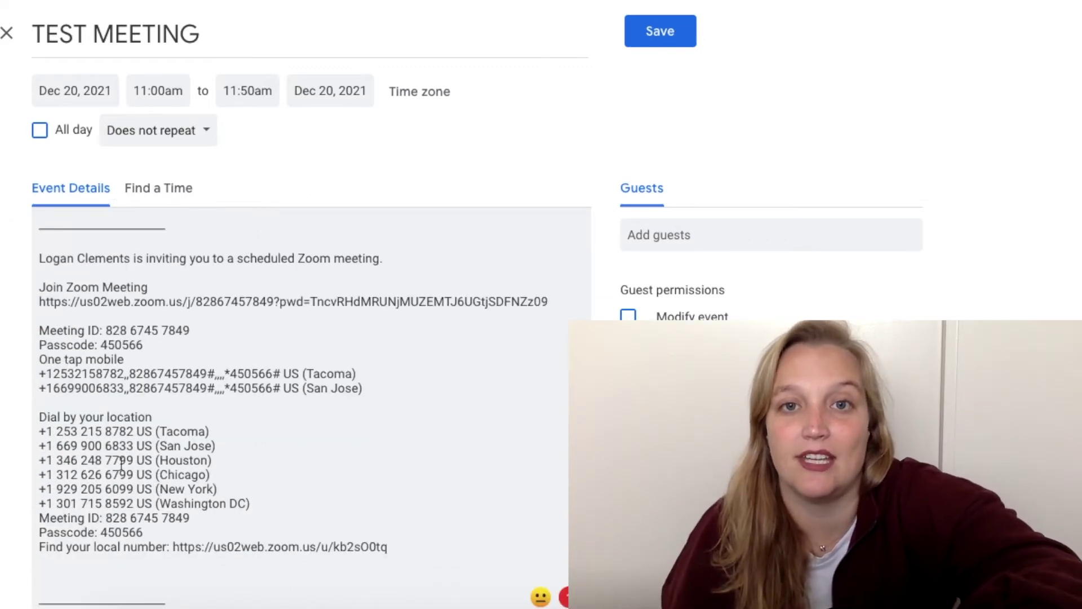
left_click(661, 33)
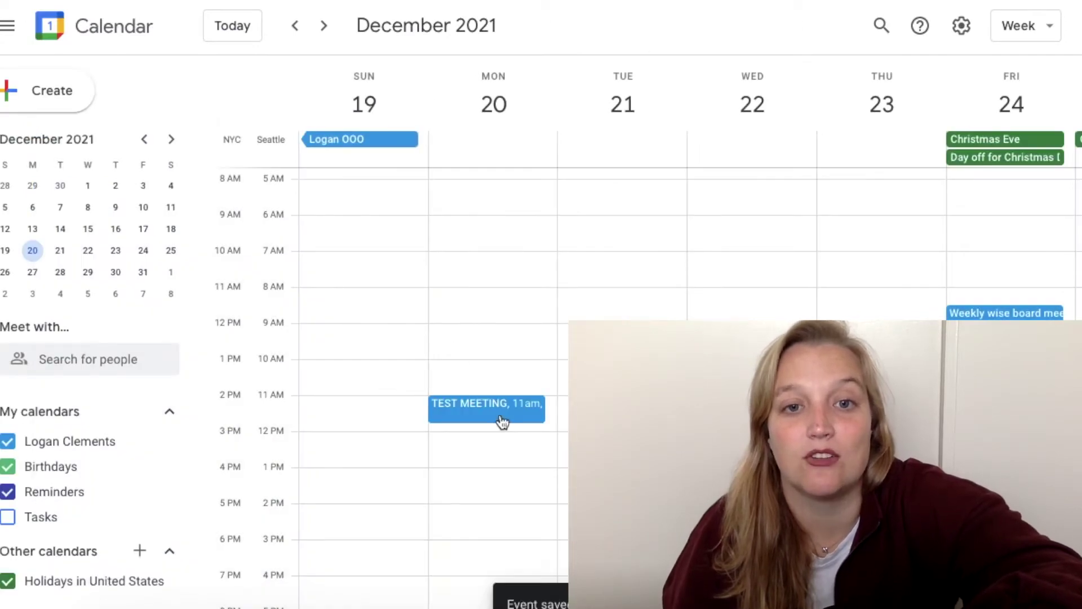
Step: Open the TEST MEETING event on December 20 and join its Zoom meeting
left_click(501, 420)
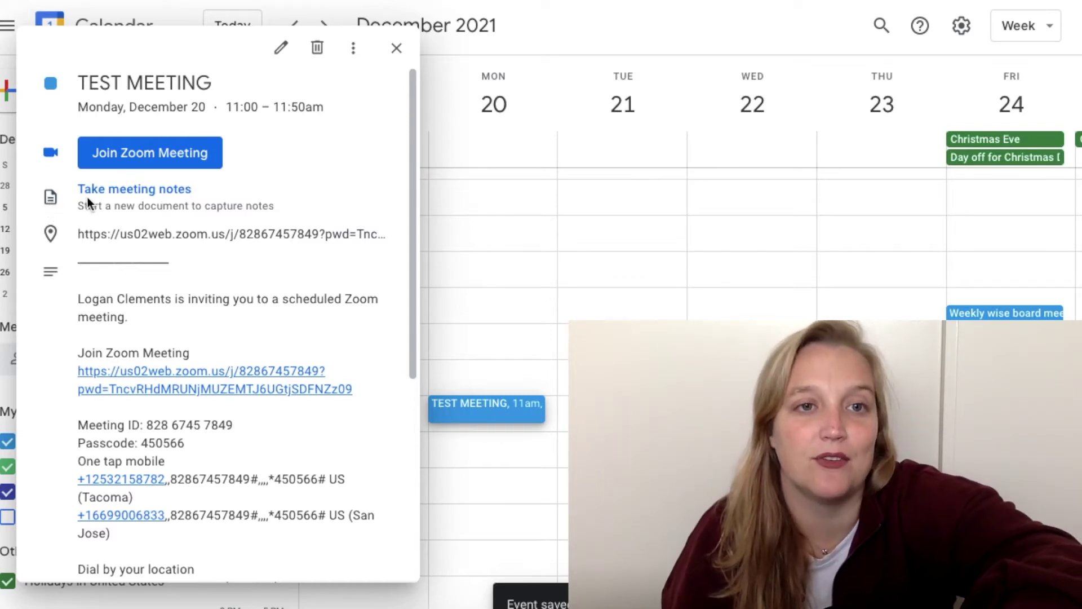
left_click(127, 161)
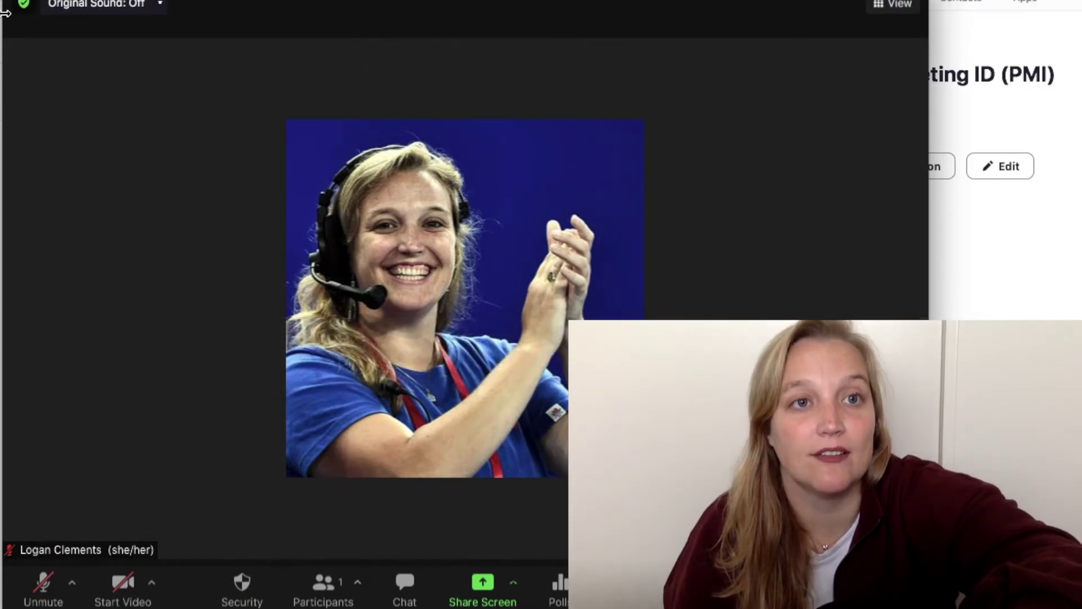
Step: View the meeting's information, then close the meeting and return to the help article
left_click(27, 7)
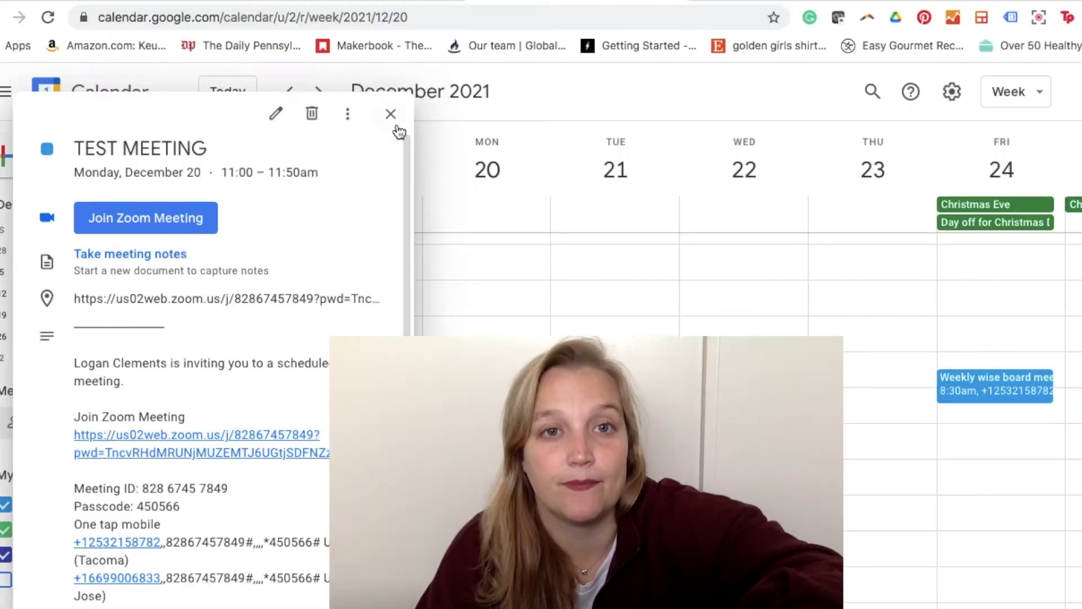
left_click(391, 114)
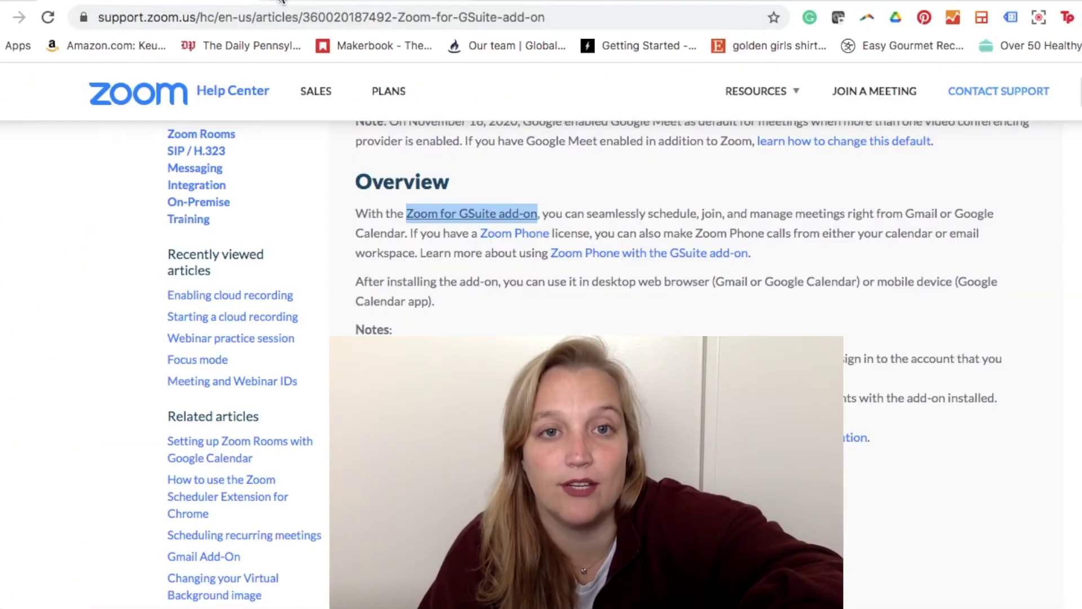
Step: Follow the Zoom for GSuite add-on link in the article's Overview section
left_click(512, 267)
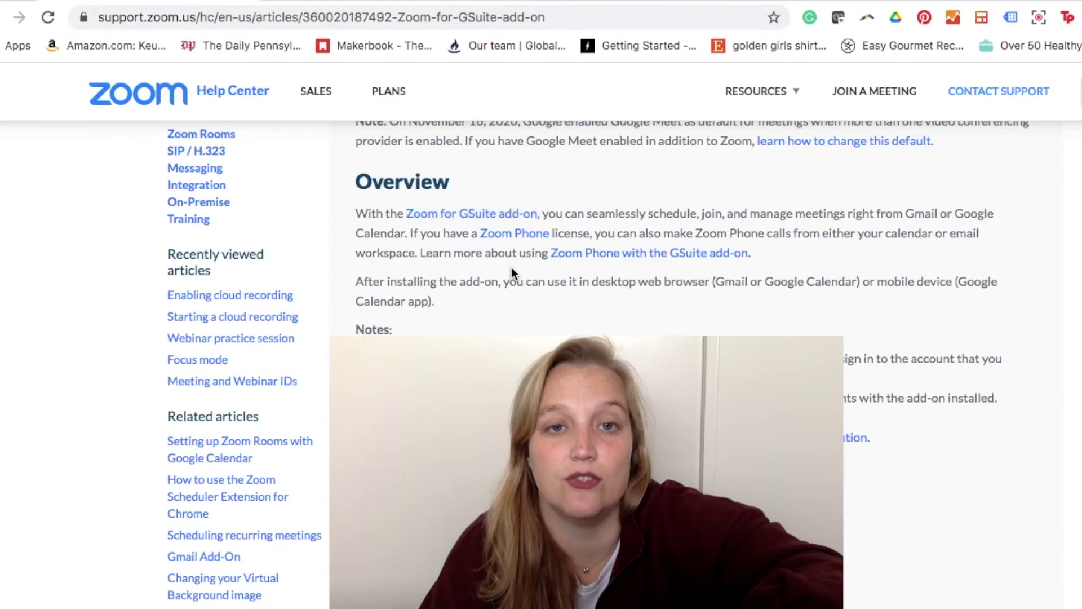
left_click(475, 218)
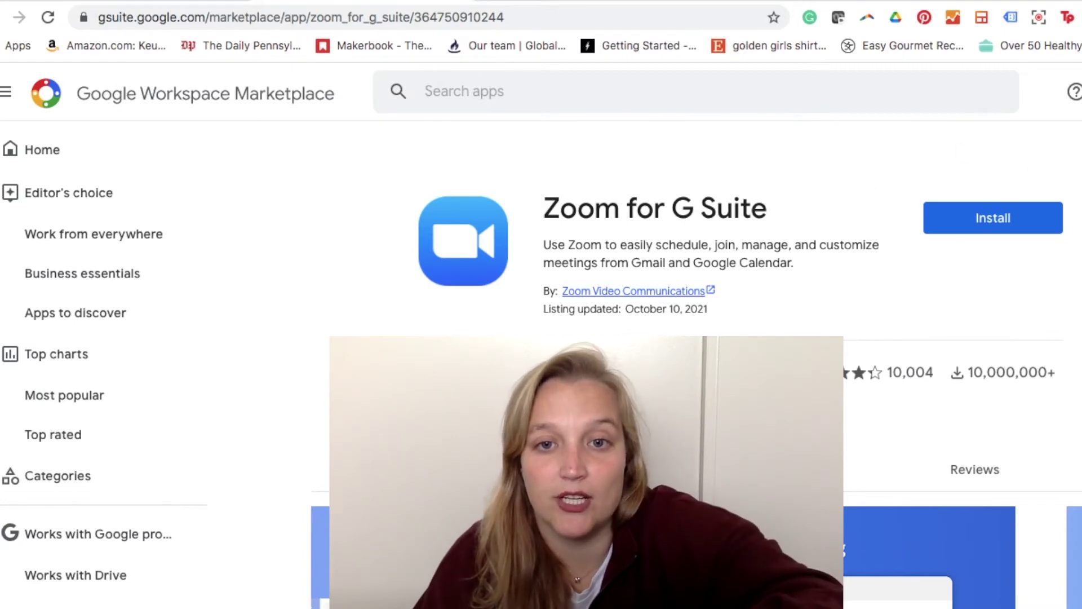
Step: Start installing the Zoom for G Suite add-on from its Marketplace listing
left_click(1011, 235)
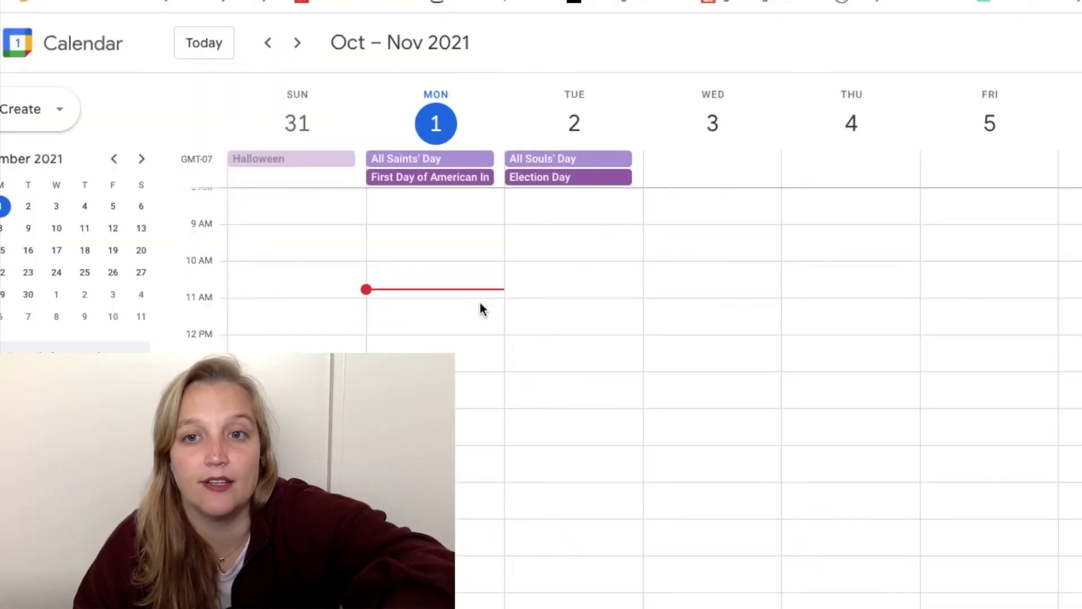
Step: Create a Monday, November 1, 11am–12pm event with a guest and make it a Zoom meeting
left_click(478, 329)
left_click(465, 320)
left_click(451, 304)
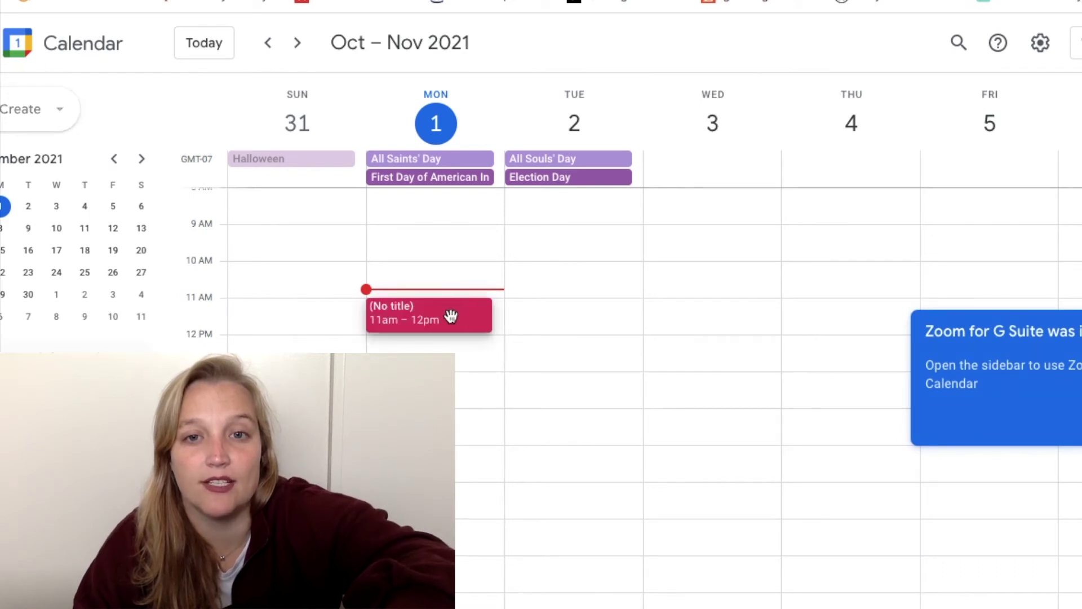
left_click(449, 314)
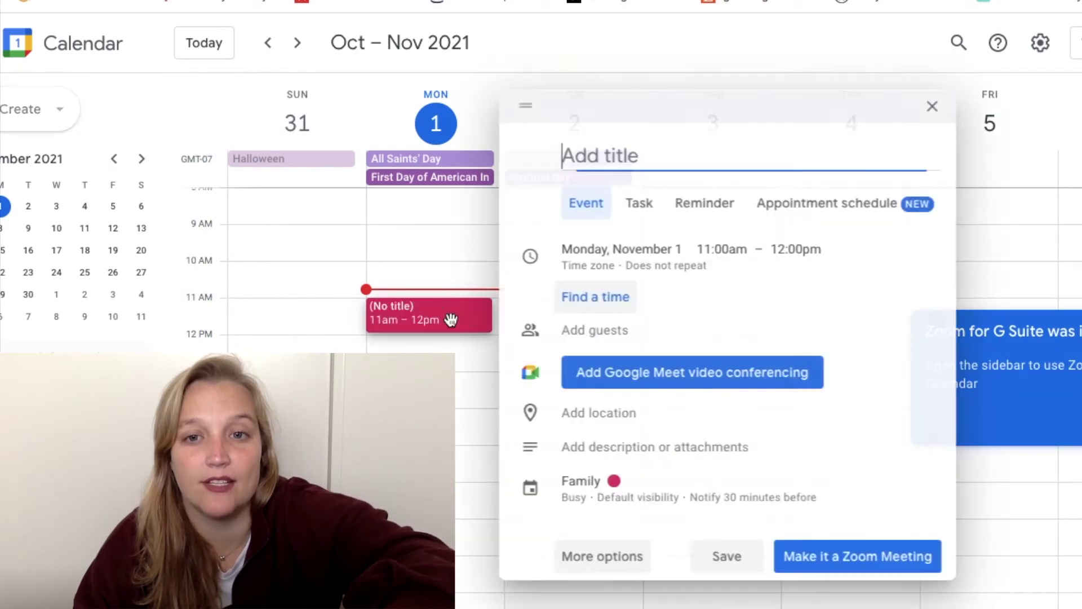
left_click(619, 389)
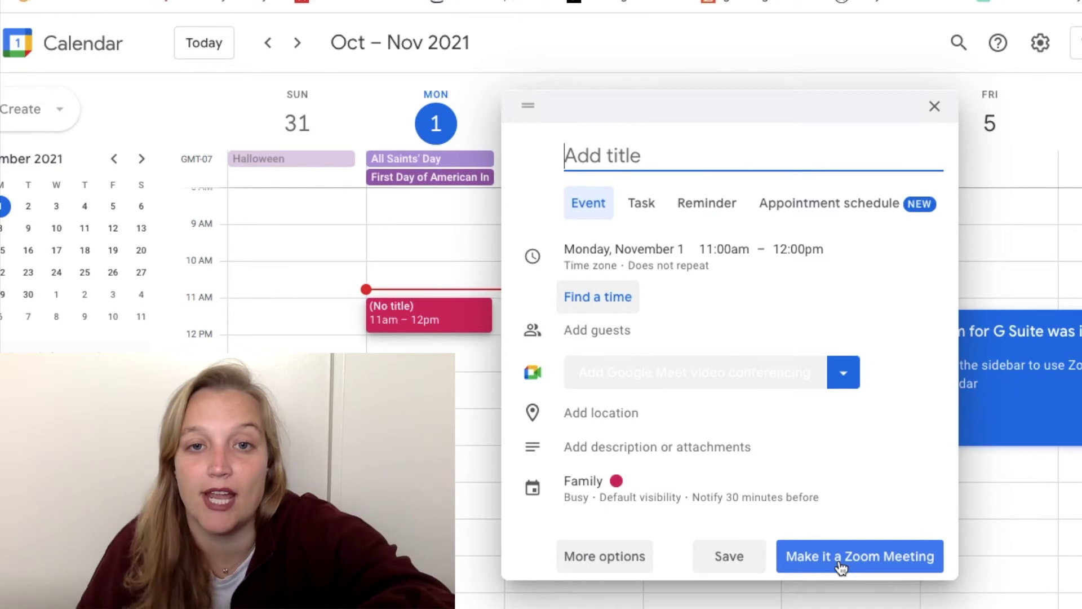
left_click(590, 326)
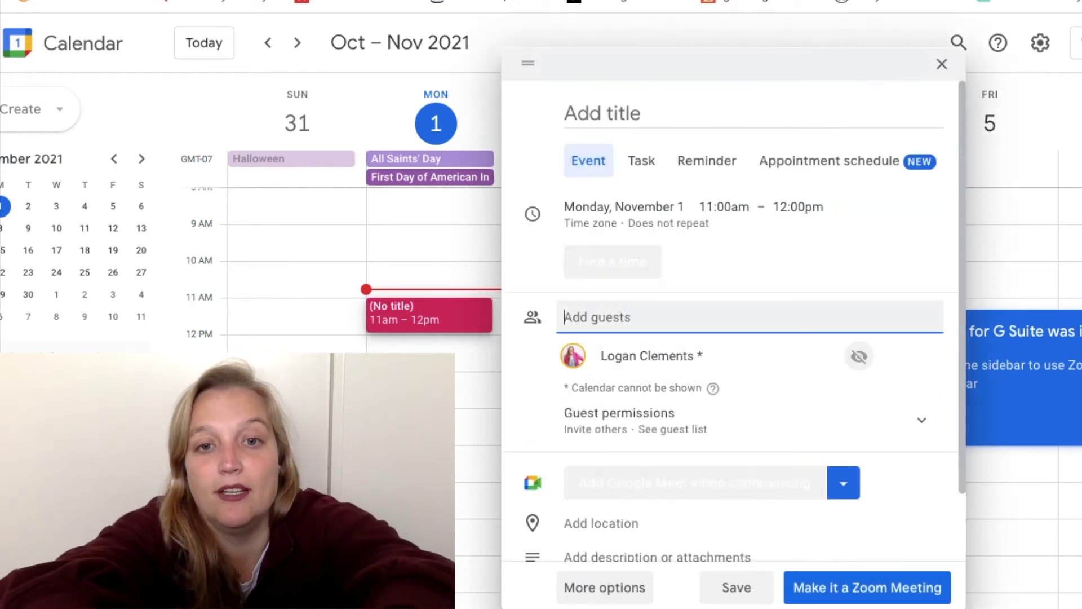
left_click(874, 595)
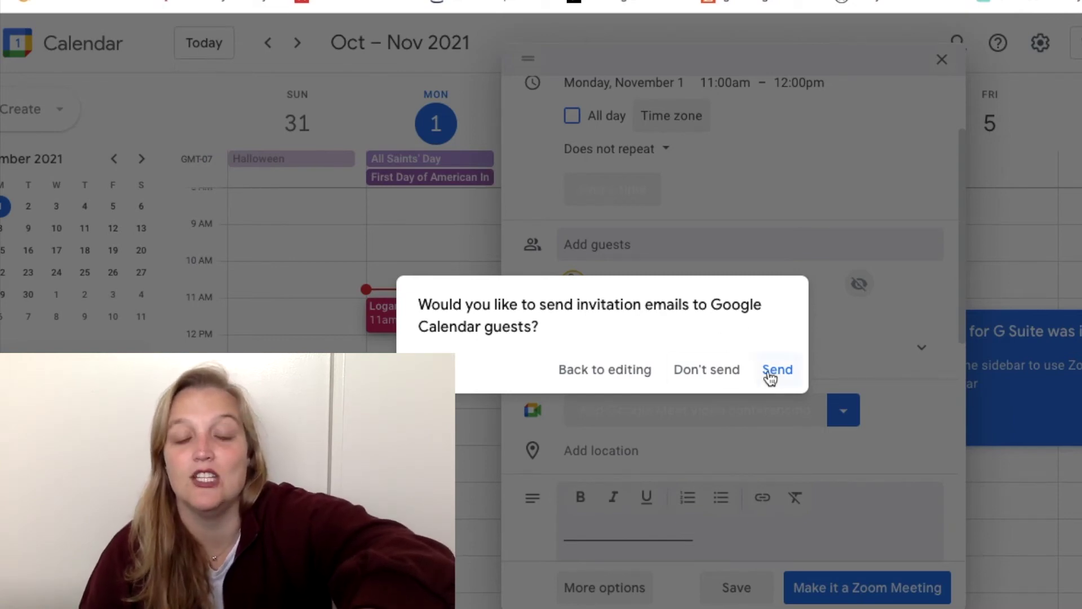
Step: Answer the guest invitation prompt, then review the November 1 event's Zoom link and guest
left_click(724, 372)
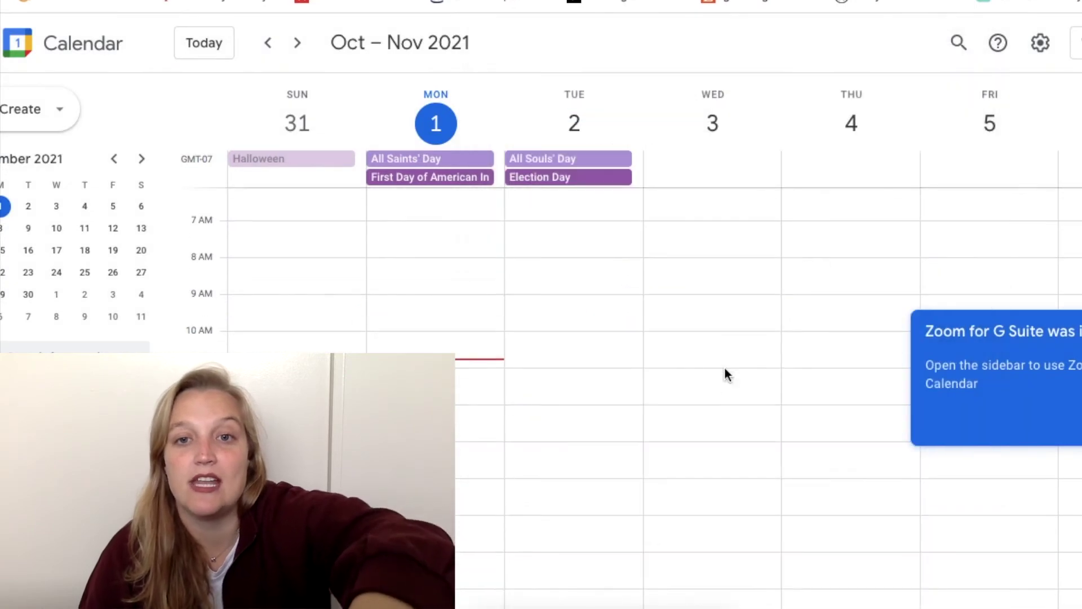
left_click(428, 383)
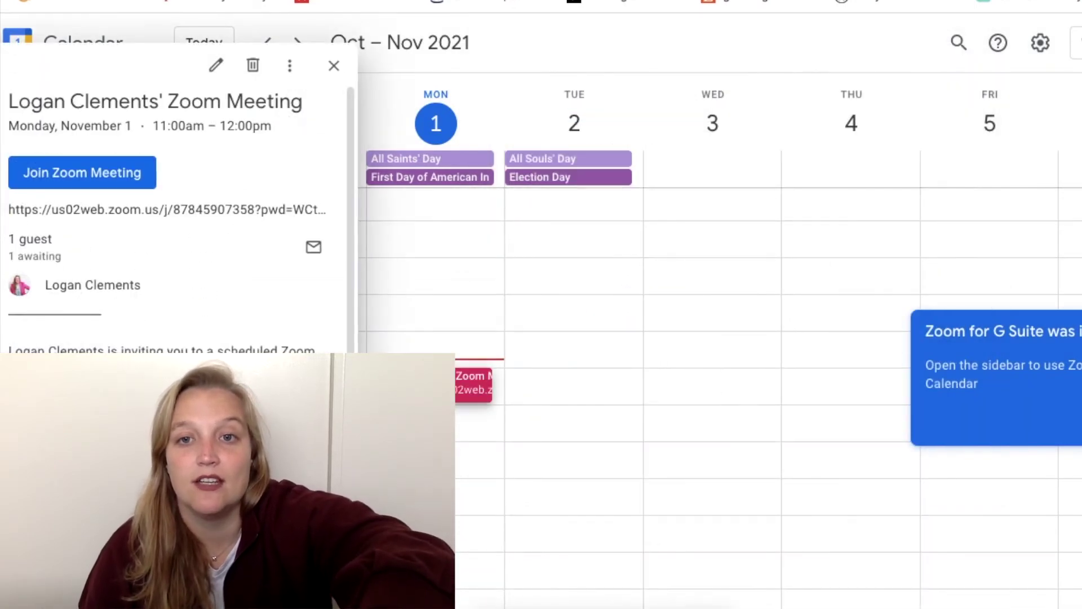
mouse_move(61, 287)
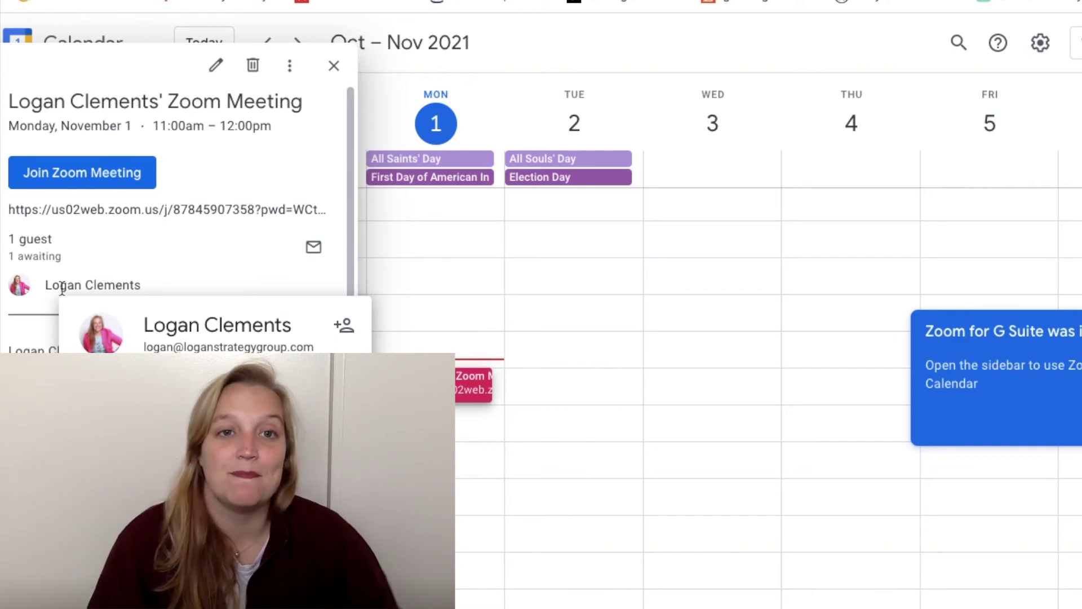
left_click(607, 363)
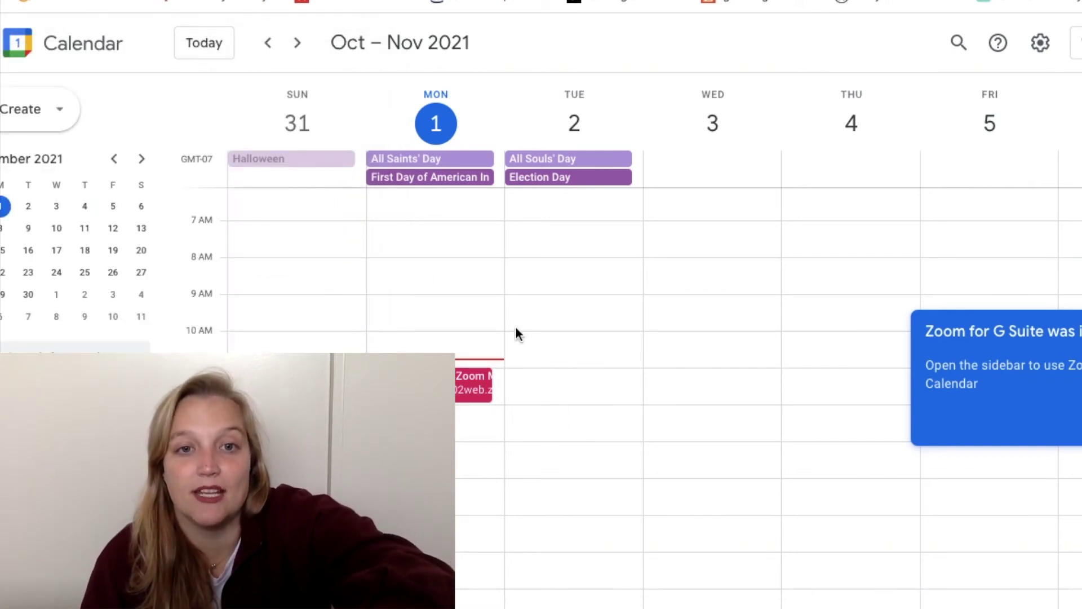
Step: Reopen the November 1 Zoom meeting event and scroll through its details
left_click(417, 383)
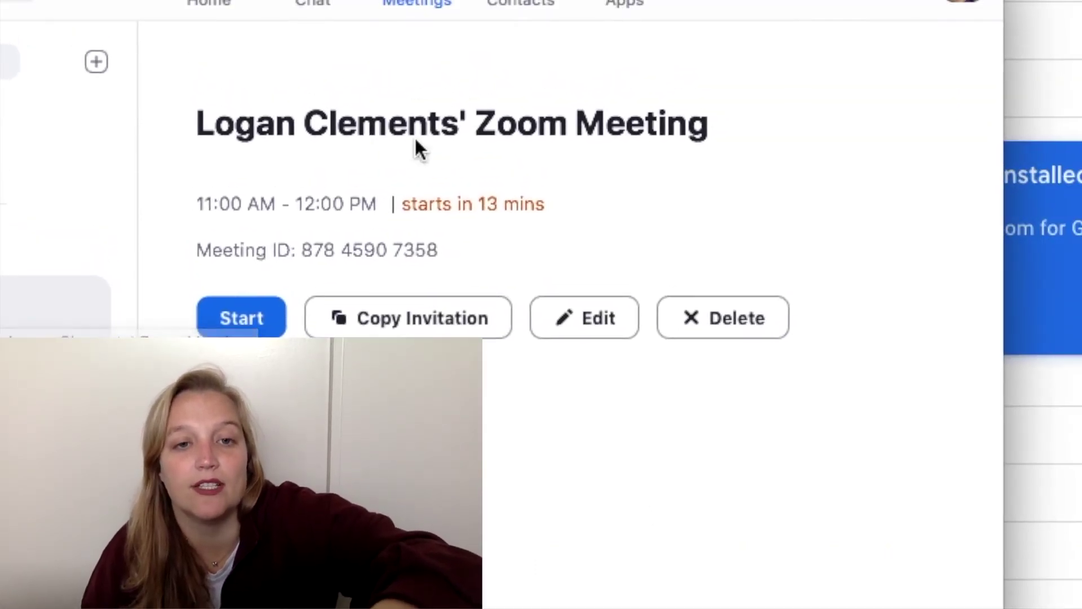
scroll(56, 236, "down", 5)
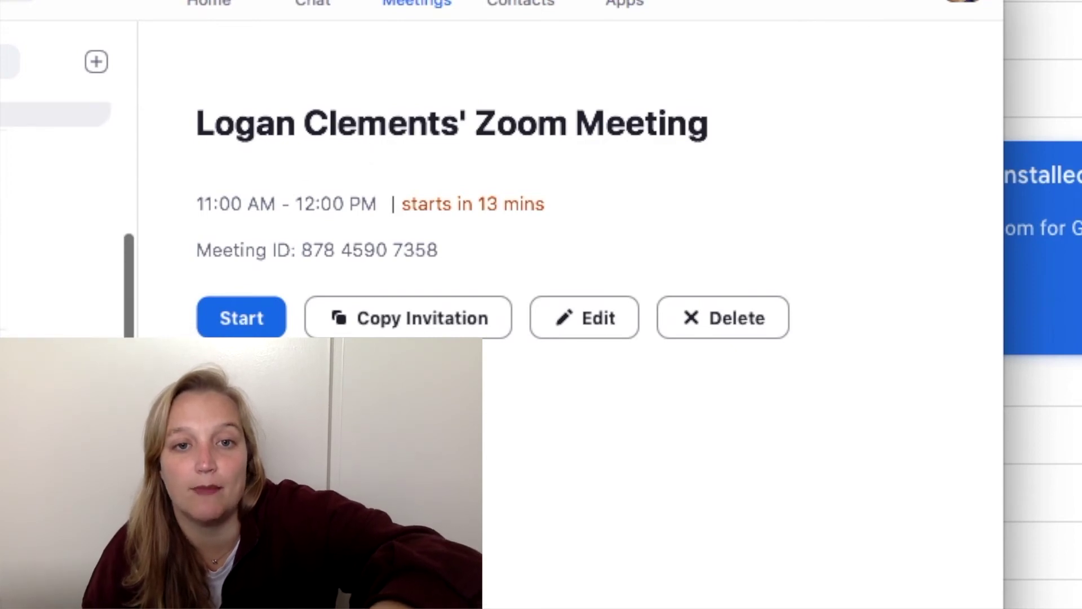